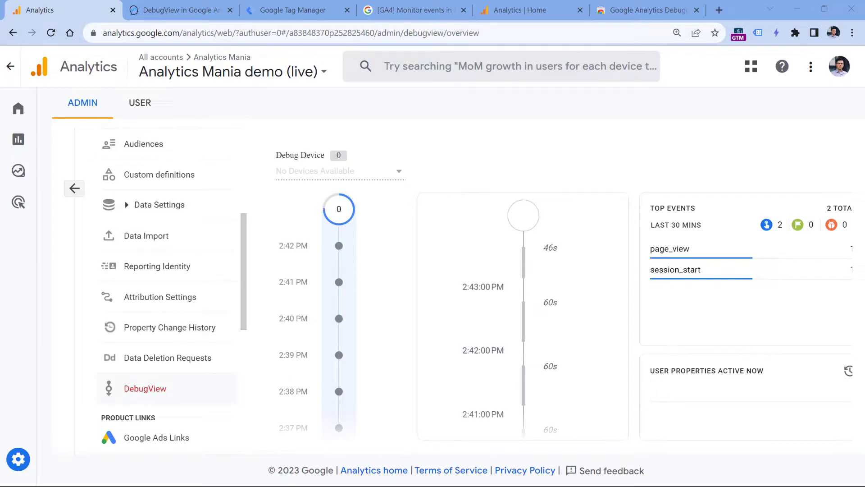
pyautogui.click(294, 12)
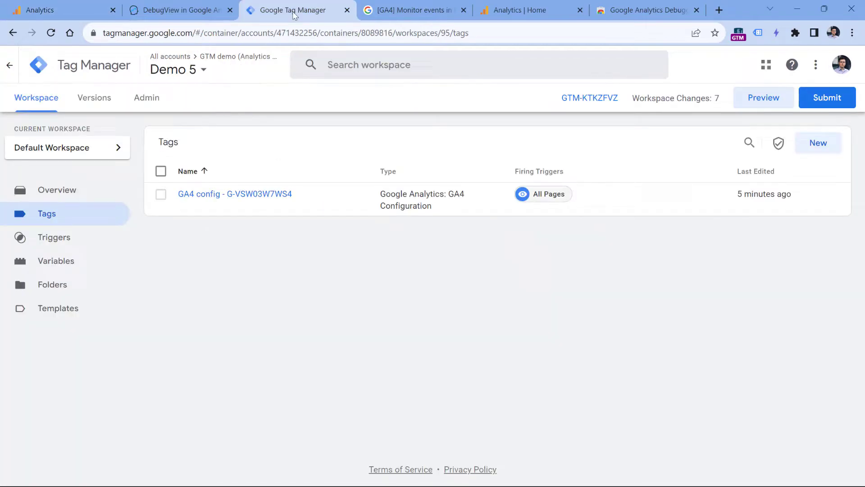
pyautogui.click(764, 100)
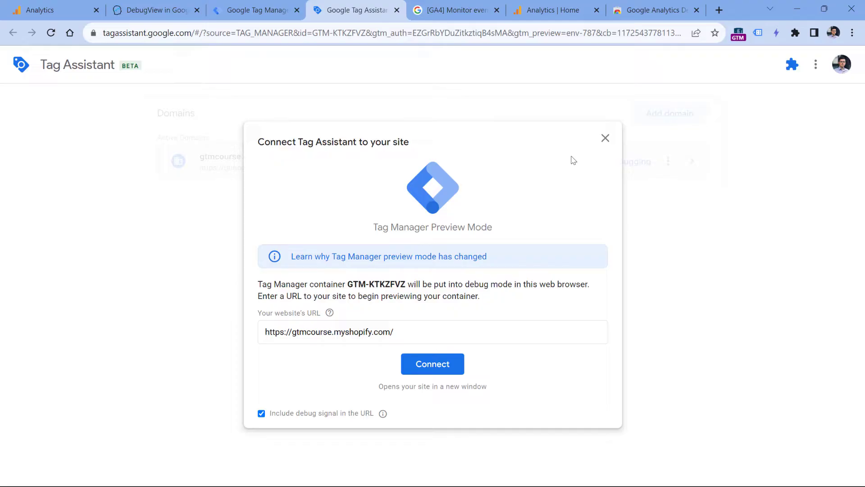
pyautogui.click(432, 367)
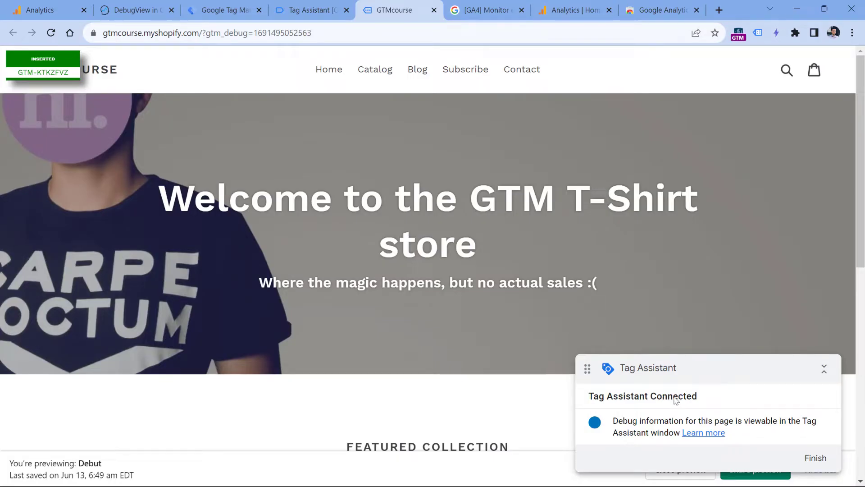
pyautogui.click(43, 9)
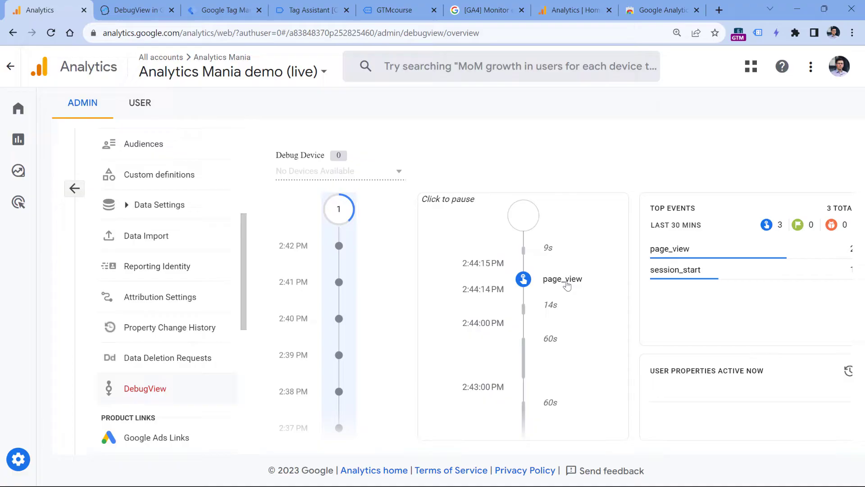
# Check the Google Analytics Debugger extension in the Chrome Web Store and the browser's extension list, returning to DebugView in Google Analytics.
pyautogui.click(663, 10)
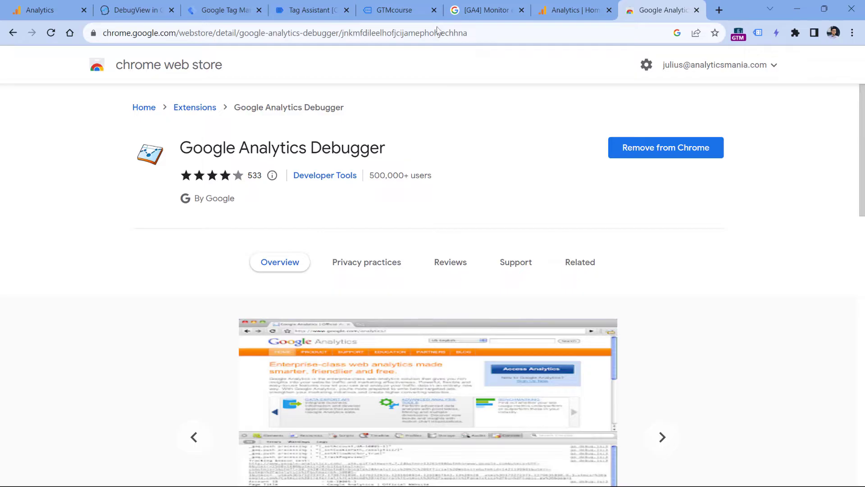
pyautogui.click(795, 33)
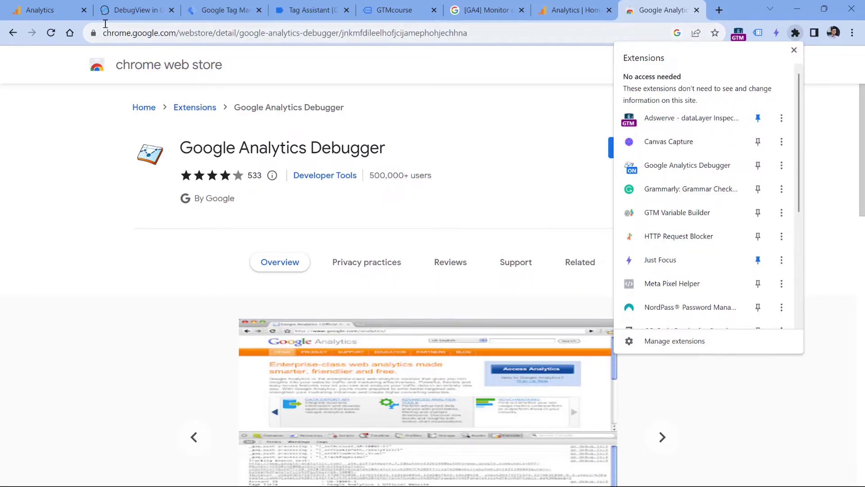
pyautogui.click(63, 11)
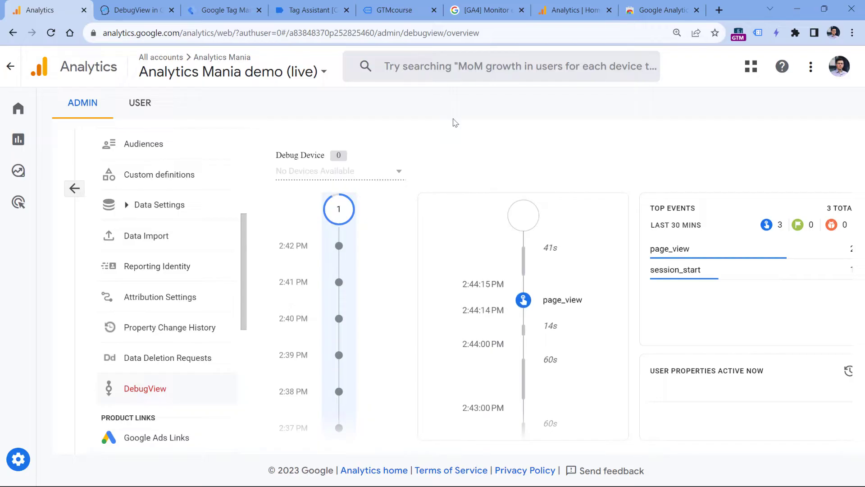
# Examine the debug_mode parameter and its true value in the Analytics Help config example, and check DebugView in Google Analytics.
pyautogui.click(485, 10)
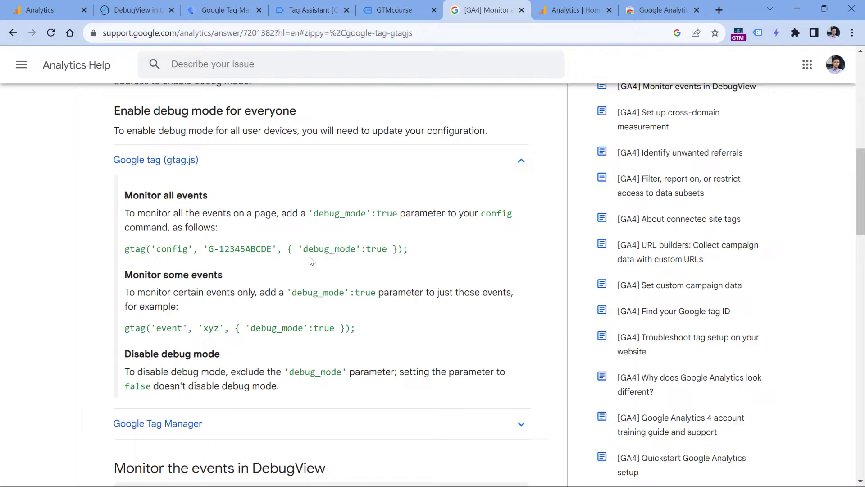
pyautogui.doubleClick(336, 248)
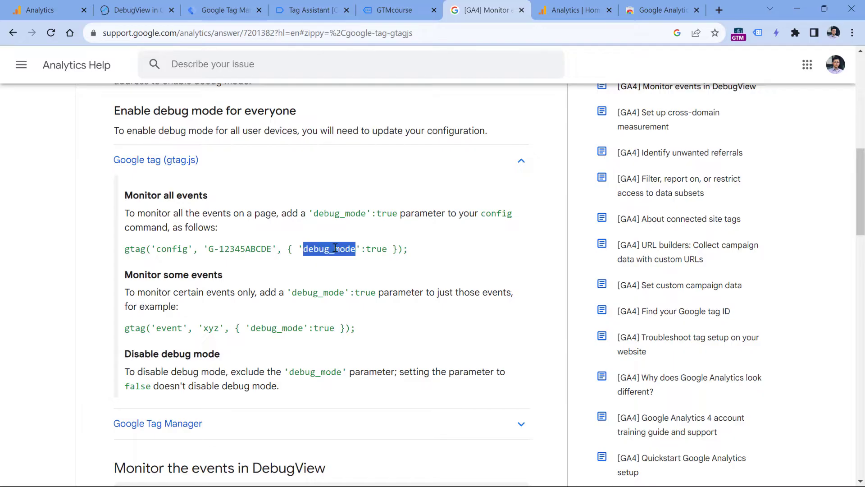
pyautogui.doubleClick(374, 249)
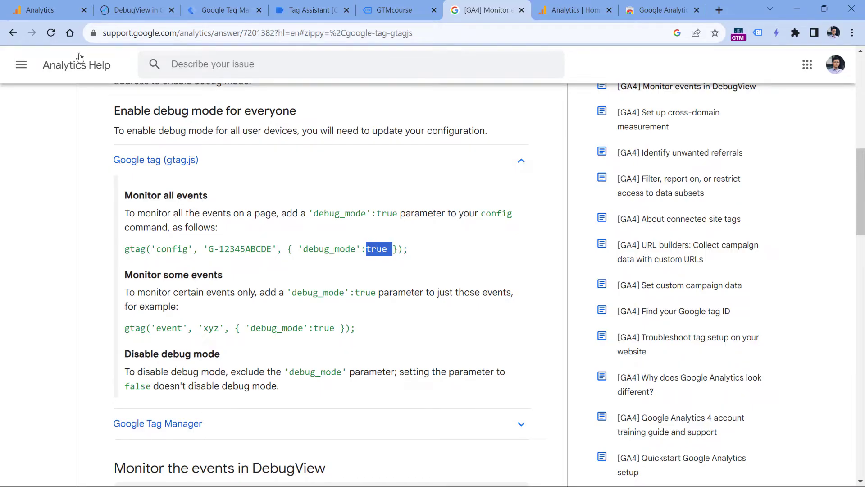
pyautogui.click(50, 13)
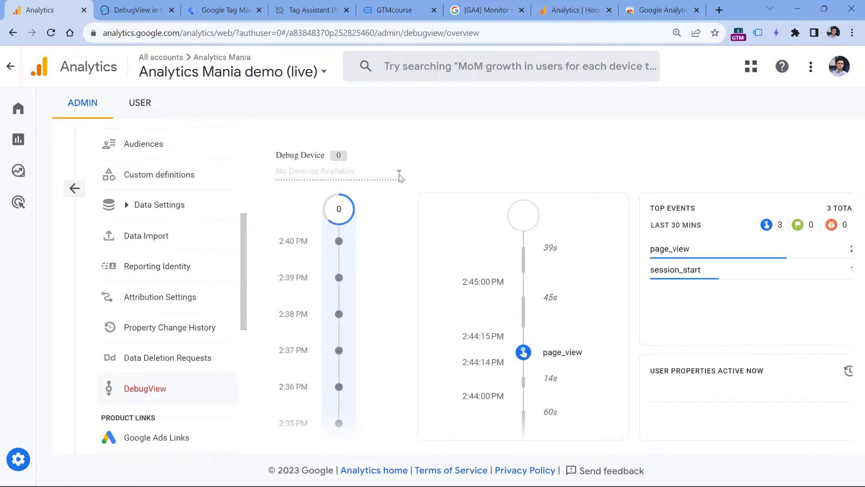
# Return to the Analytics Help article and compare its debug_mode example with the debugger extension in the browser's extension list.
pyautogui.hotkey('ctrl', '6')
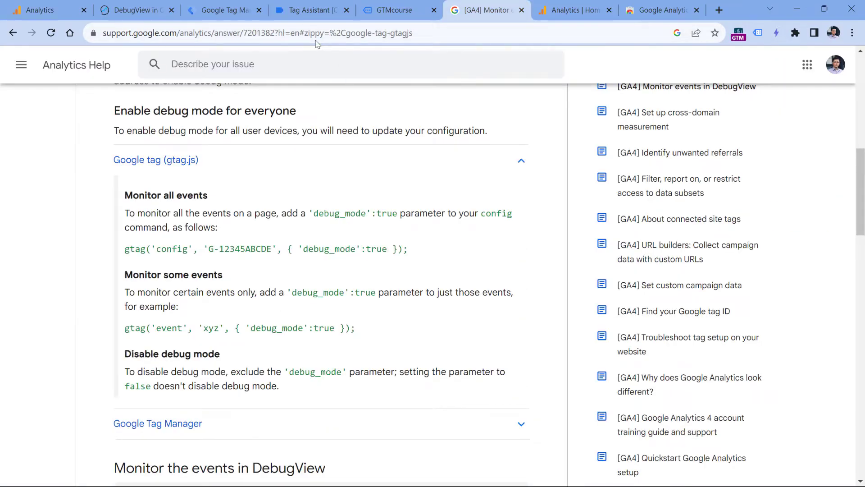
pyautogui.click(796, 33)
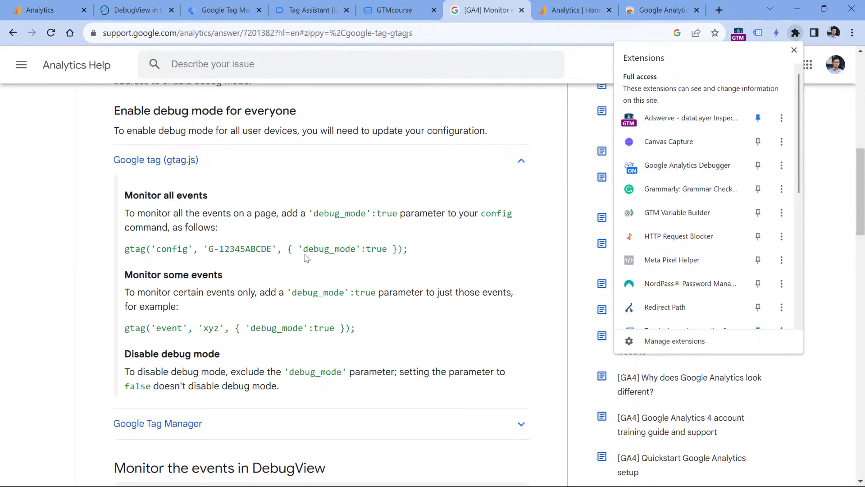
pyautogui.click(332, 249)
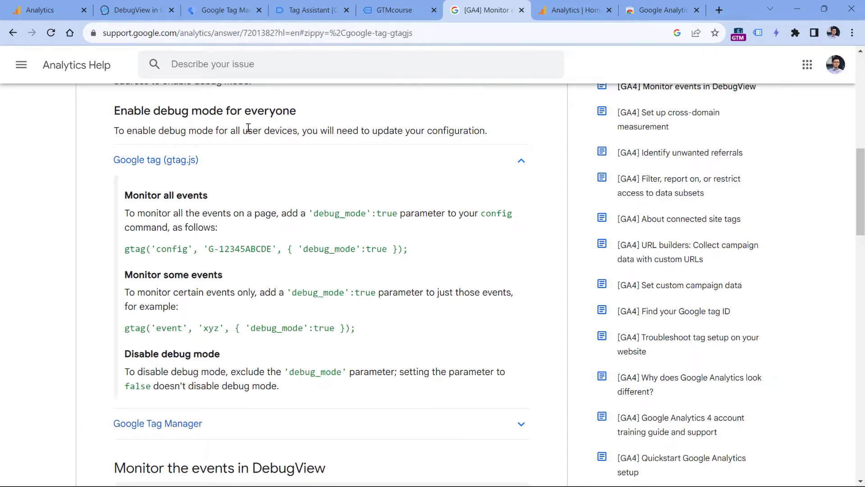
# Switch to Google Analytics and open the property's Data Filters to review the existing filters.
pyautogui.hotkey('ctrl', '1')
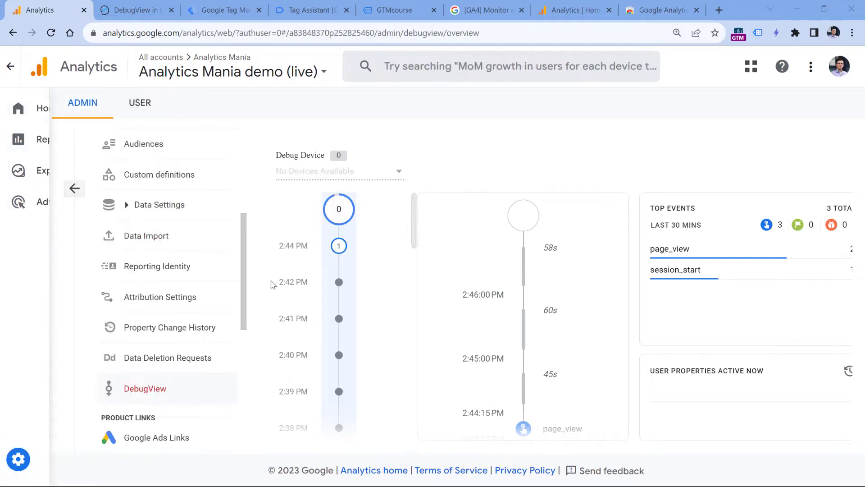
pyautogui.click(140, 210)
pyautogui.click(153, 268)
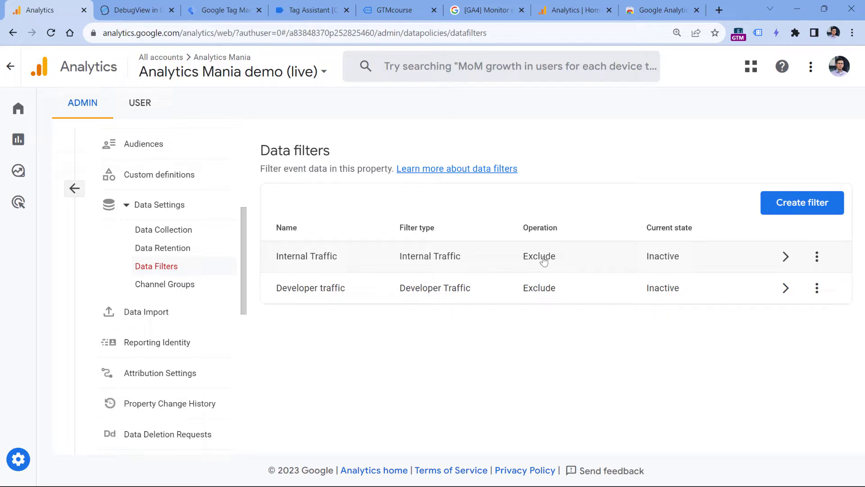
# Open the GTM Sandbox website web stream's details from the property's Data Streams.
pyautogui.scroll(4, 182, 252)
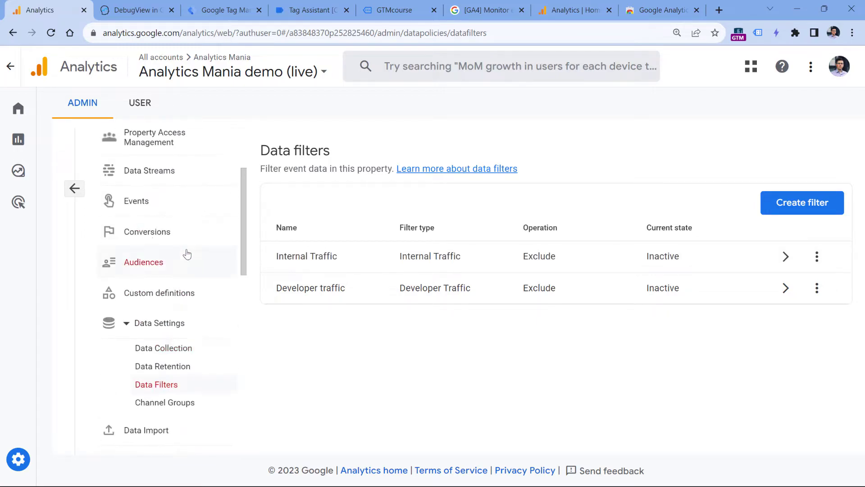
pyautogui.click(151, 234)
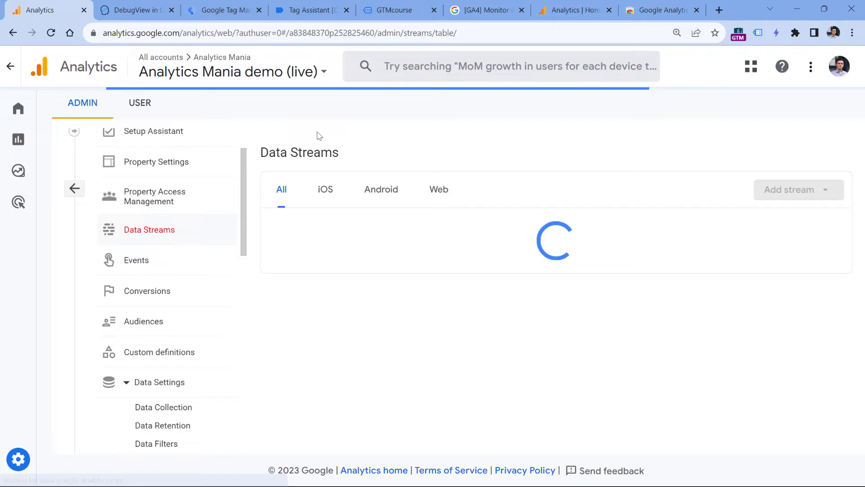
pyautogui.click(423, 228)
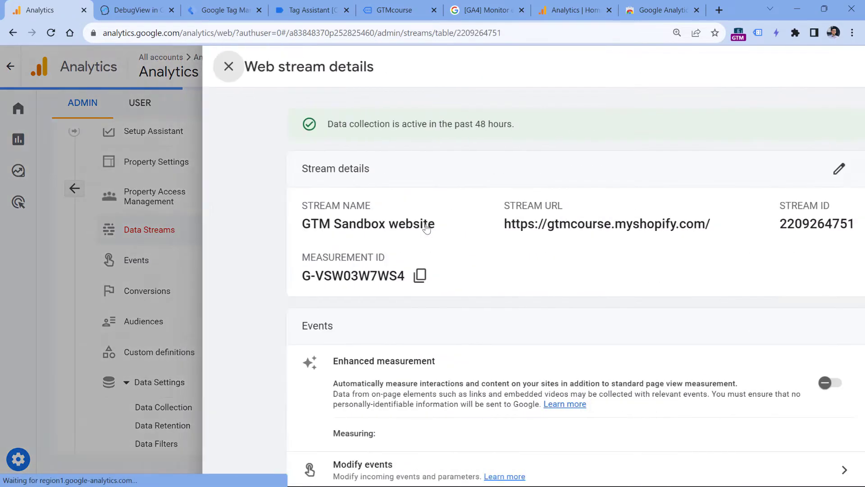
# Open the stream's tag settings, show all of them, and review the Internal traffic rule under Define internal traffic.
pyautogui.scroll(-6, 367, 183)
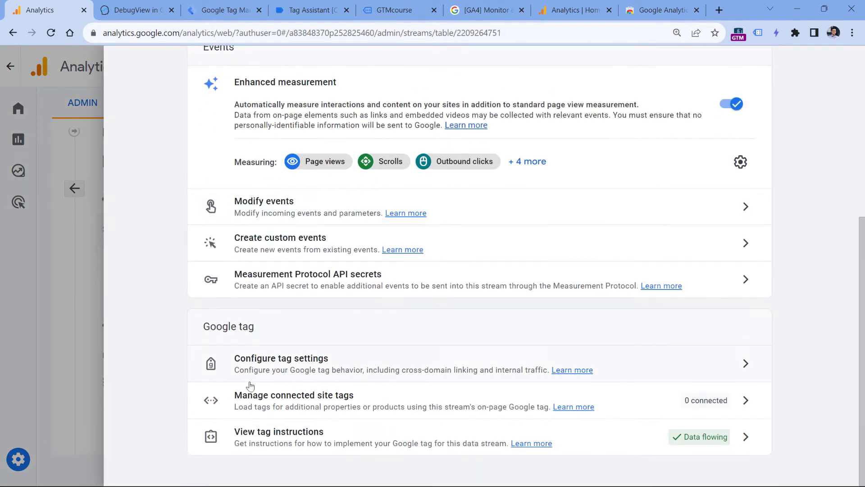
pyautogui.click(286, 365)
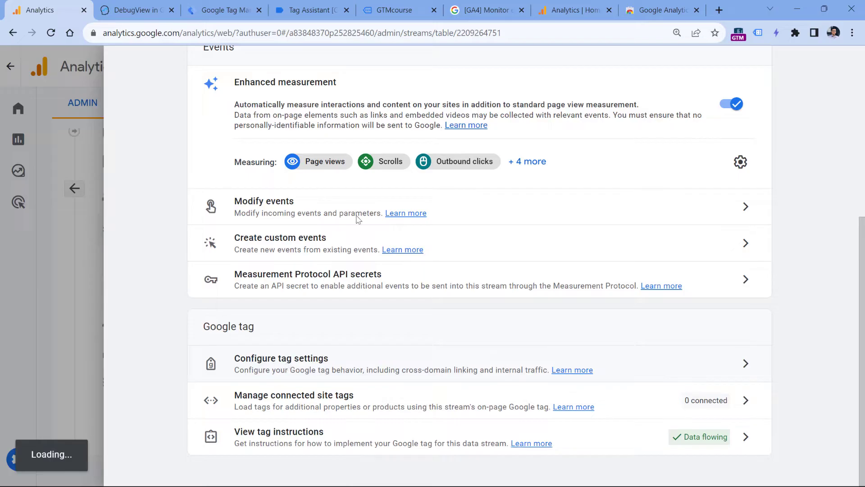
pyautogui.click(748, 279)
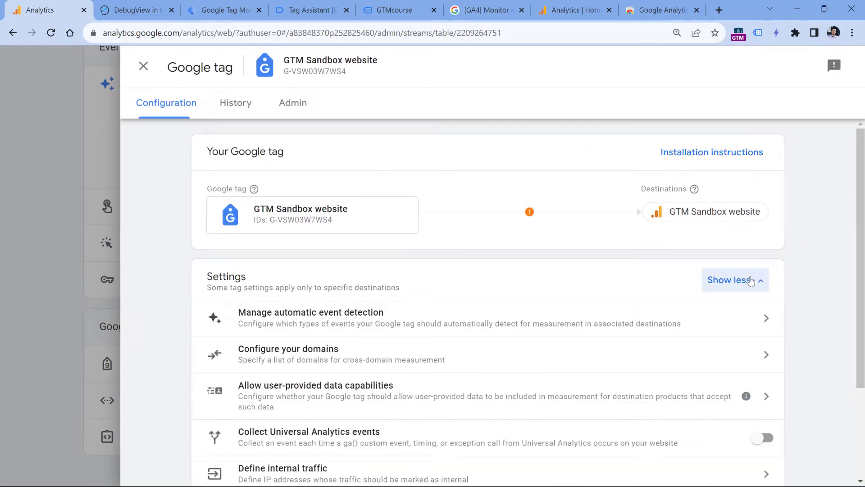
pyautogui.scroll(-3, 494, 245)
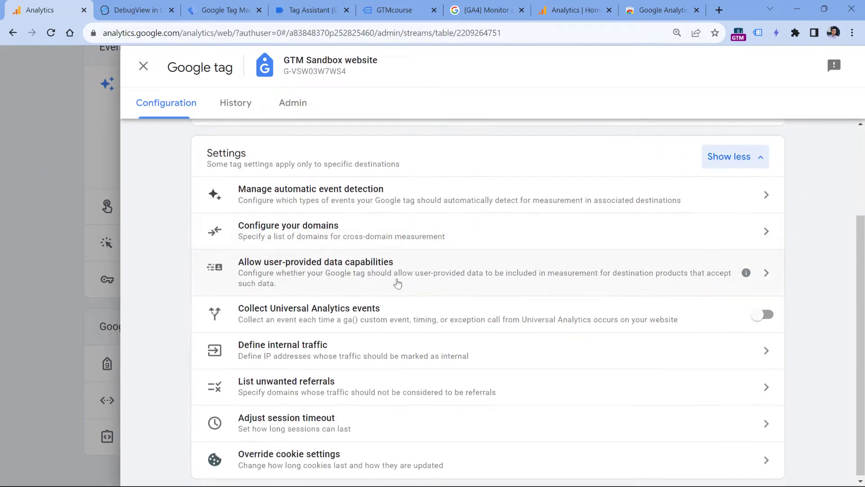
pyautogui.click(284, 354)
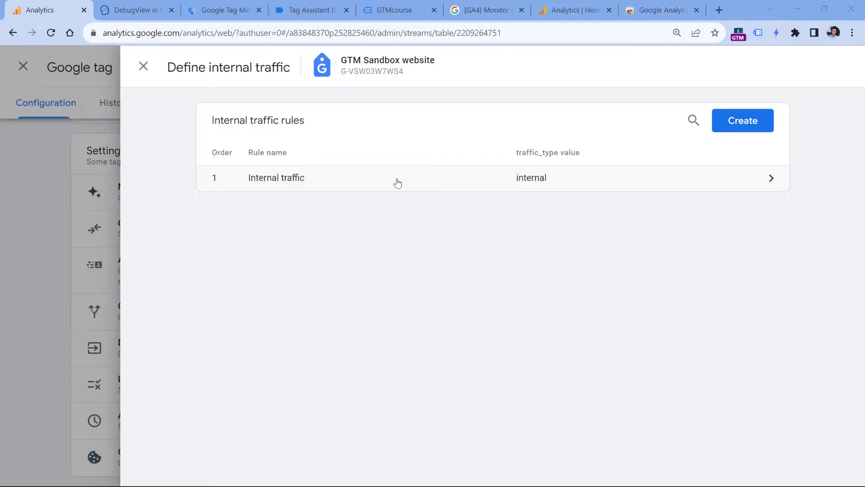
pyautogui.click(323, 185)
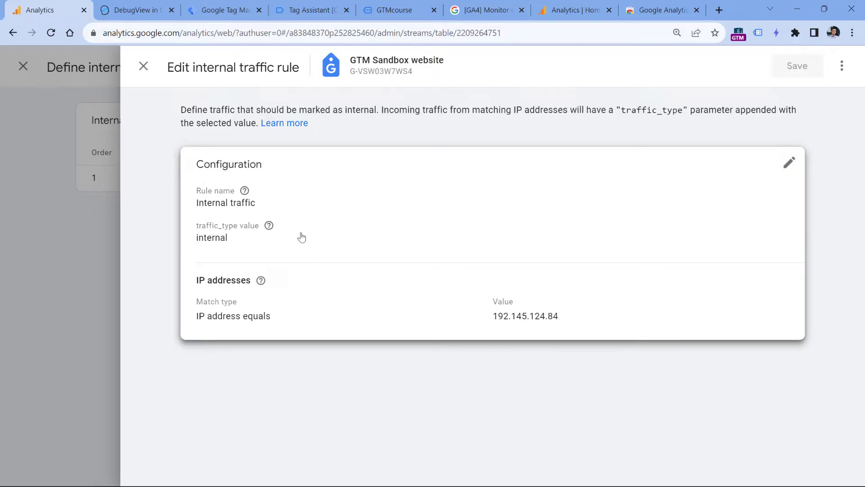
pyautogui.moveTo(202, 68); pyautogui.dragTo(288, 68)
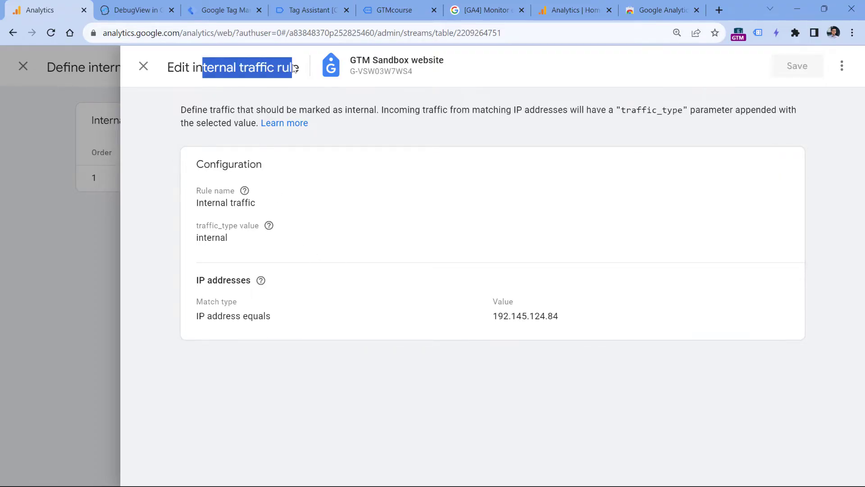
# Close the internal traffic rule and the stream's tag settings, and return to the property's Data Filters.
pyautogui.click(145, 71)
pyautogui.click(148, 67)
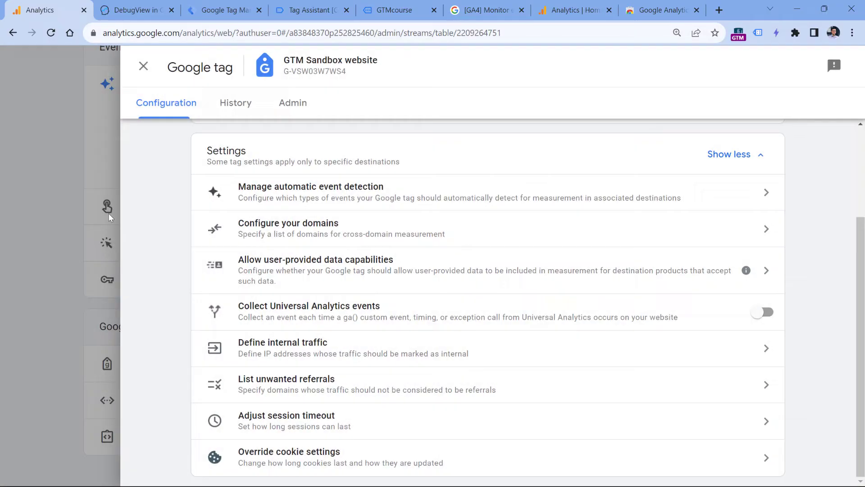
pyautogui.click(106, 212)
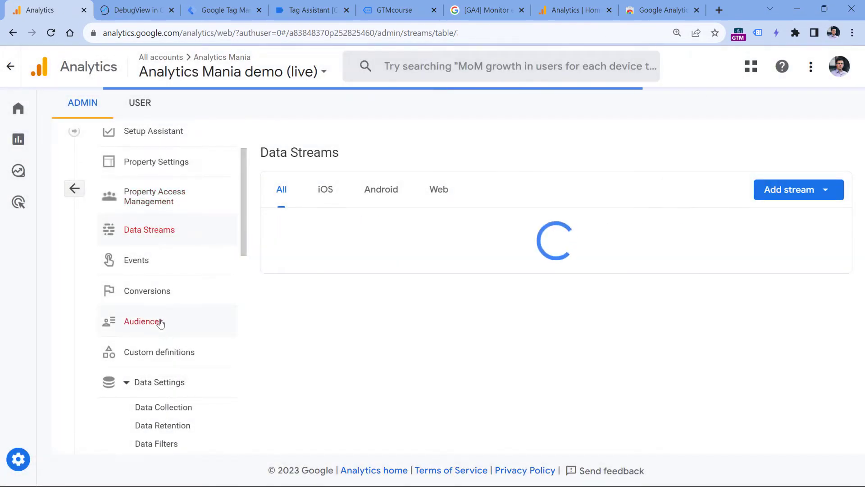
pyautogui.scroll(-1, 169, 340)
pyautogui.click(164, 365)
pyautogui.click(181, 388)
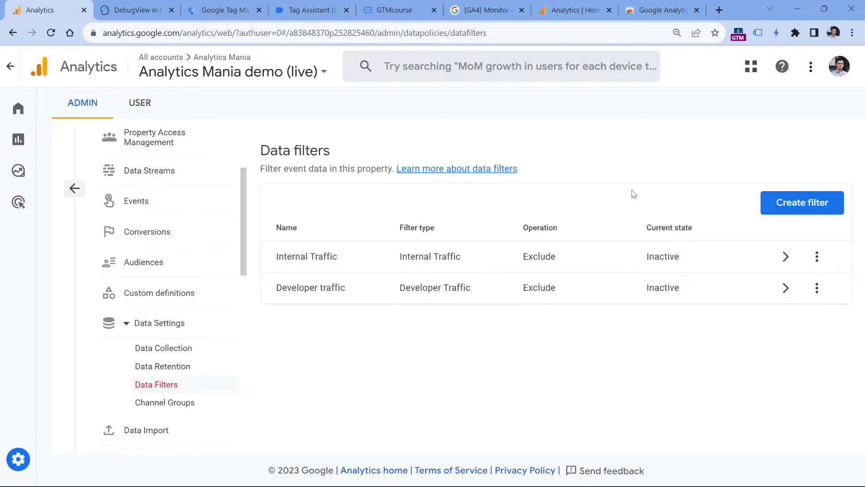
# Review the Internal Traffic data filter's parameter value and filter state, and close it without changes.
pyautogui.click(611, 255)
pyautogui.scroll(-6, 526, 253)
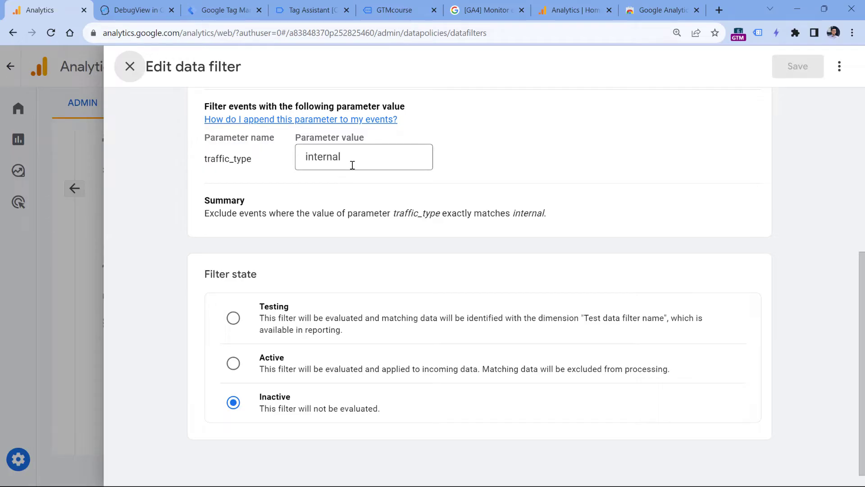
pyautogui.click(129, 66)
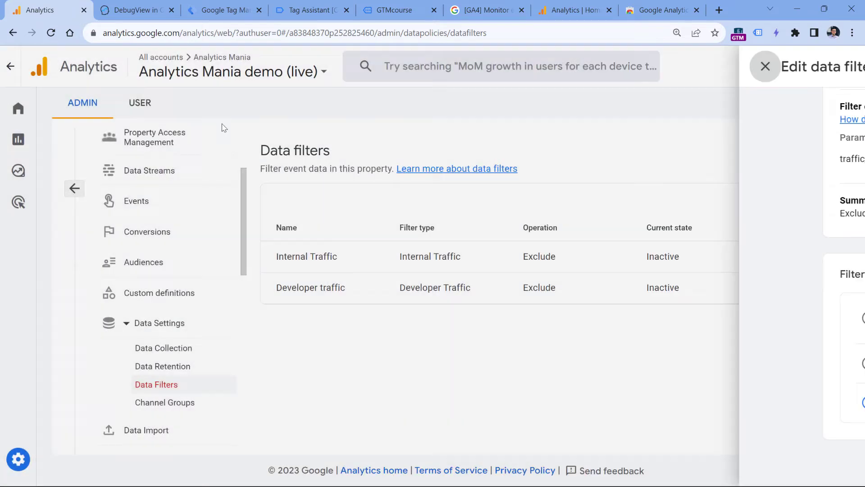
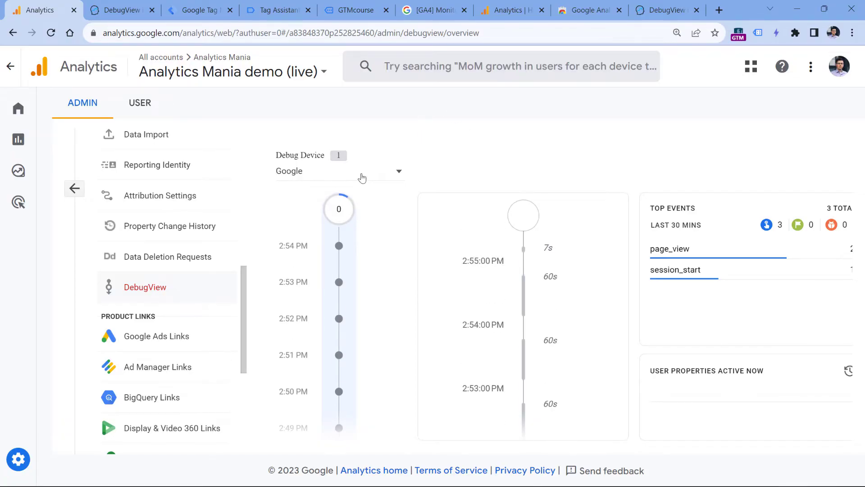
# Check the available debug devices in DebugView, and switch to Tag Manager to check the Google Analytics Debugger extension's status.
pyautogui.click(384, 176)
pyautogui.click(445, 170)
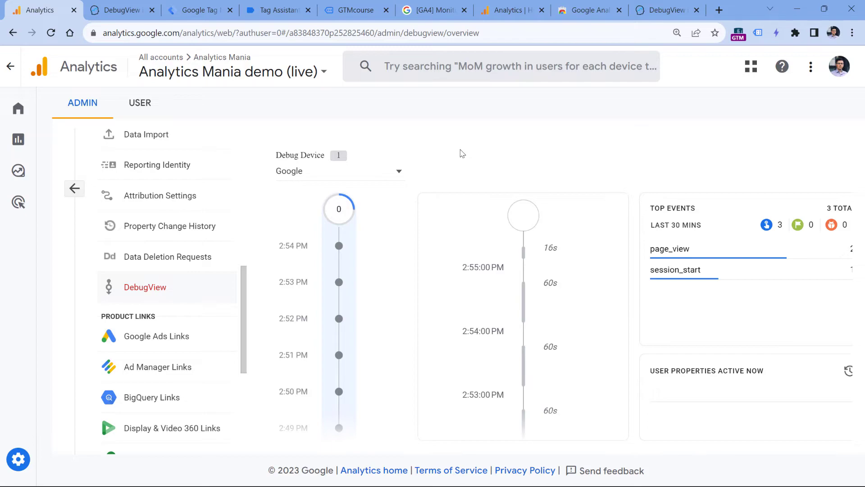
pyautogui.hotkey('ctrl', '3')
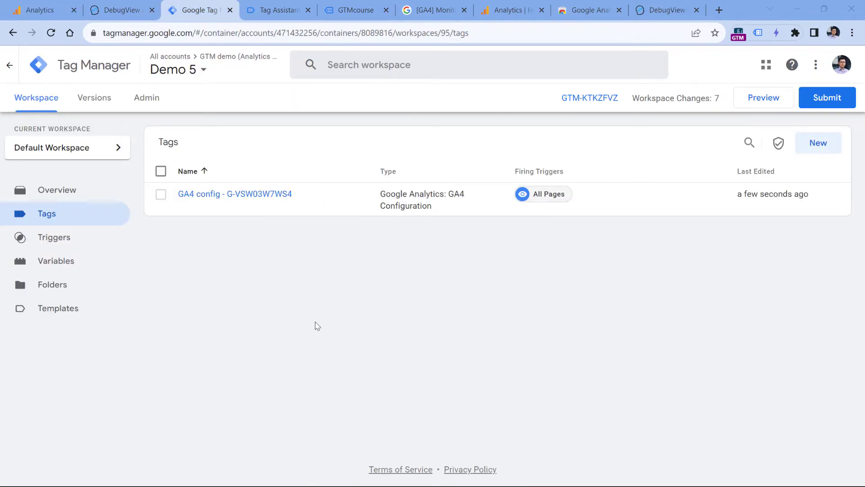
pyautogui.click(796, 32)
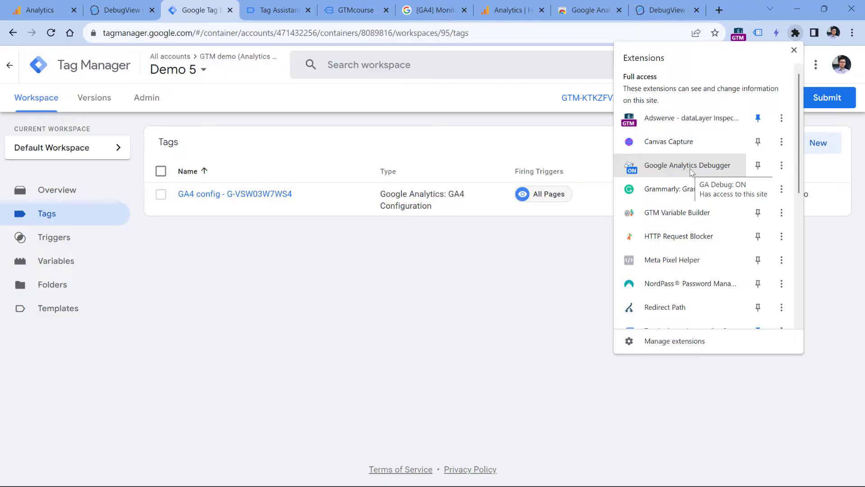
# Open the GA4 config tag's configuration and review its Send to server container setting and server container URL.
pyautogui.click(448, 266)
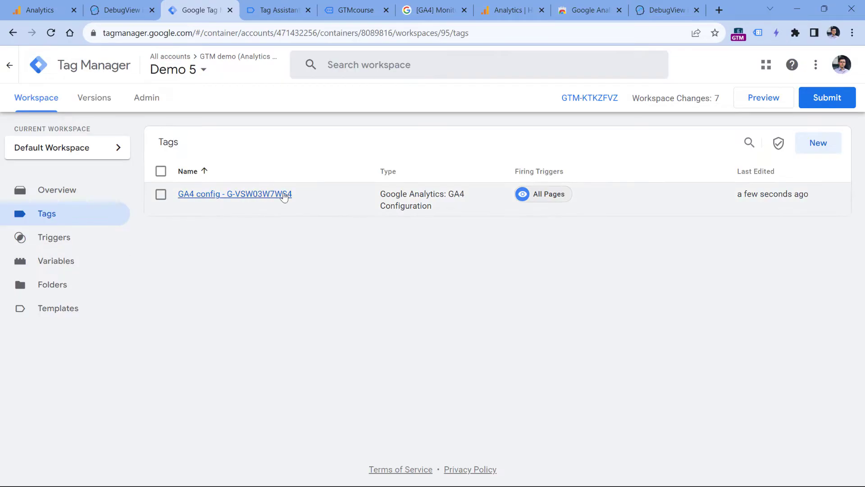
pyautogui.click(239, 196)
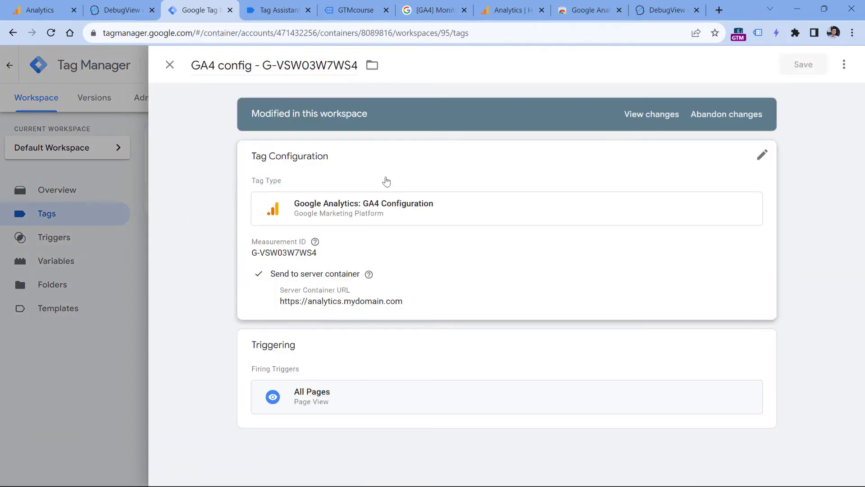
pyautogui.click(387, 181)
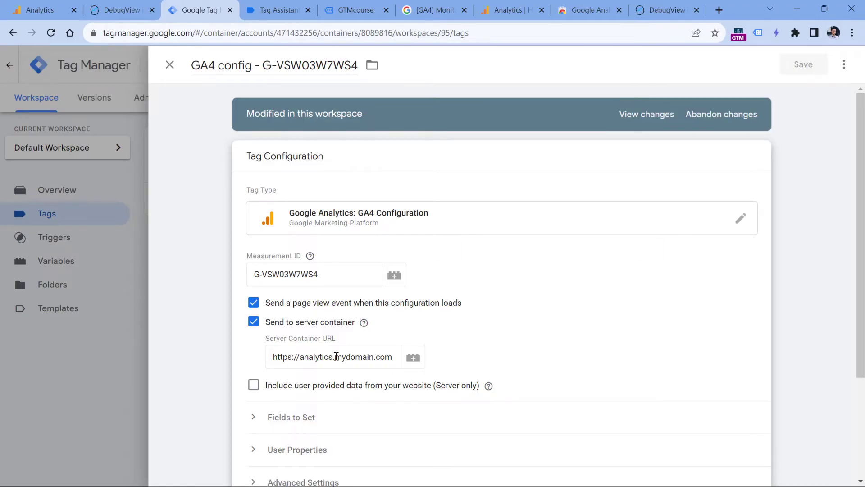
pyautogui.click(795, 33)
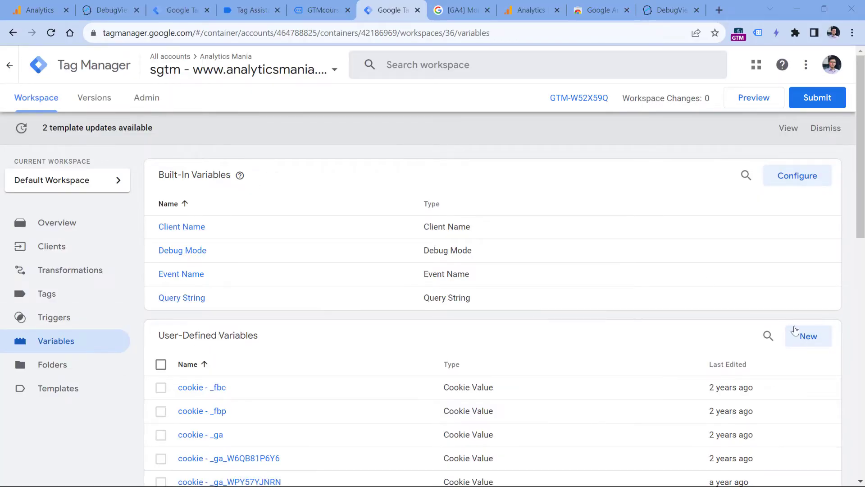
# Set up a new Undefined Value variable named Undefined in the server container, and close it without saving.
pyautogui.click(808, 335)
pyautogui.click(323, 131)
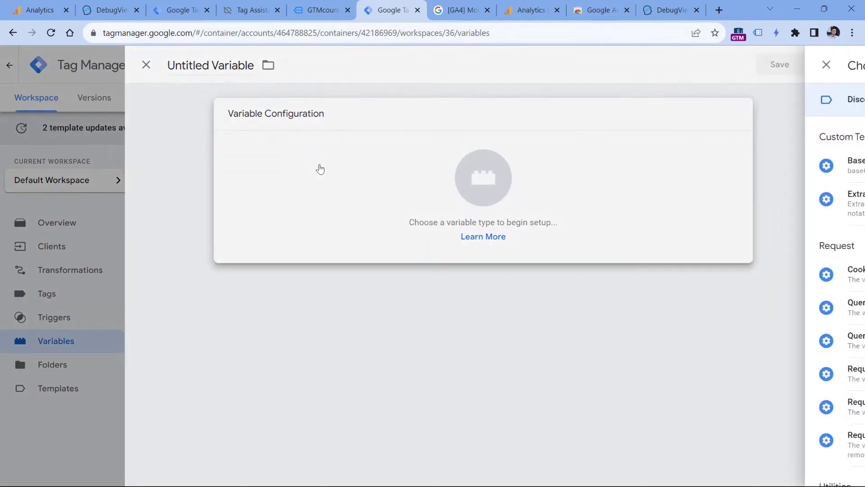
pyautogui.scroll(-2, 590, 164)
pyautogui.scroll(-8, 589, 169)
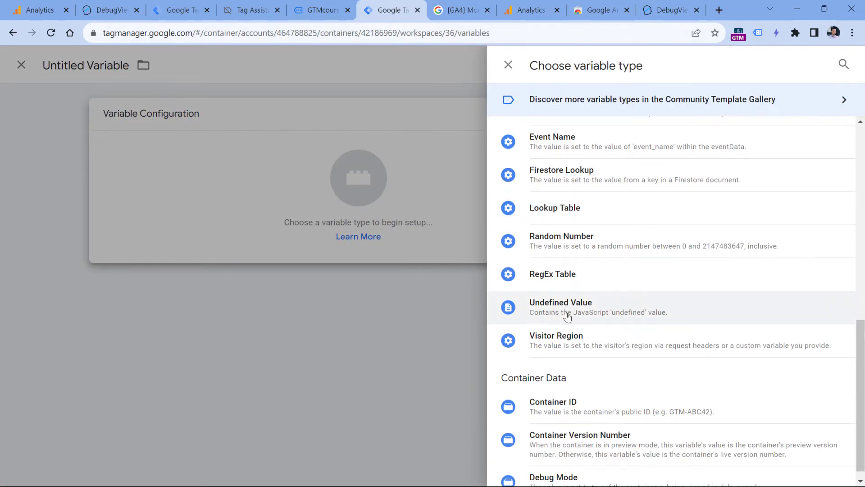
pyautogui.click(557, 311)
pyautogui.click(220, 65)
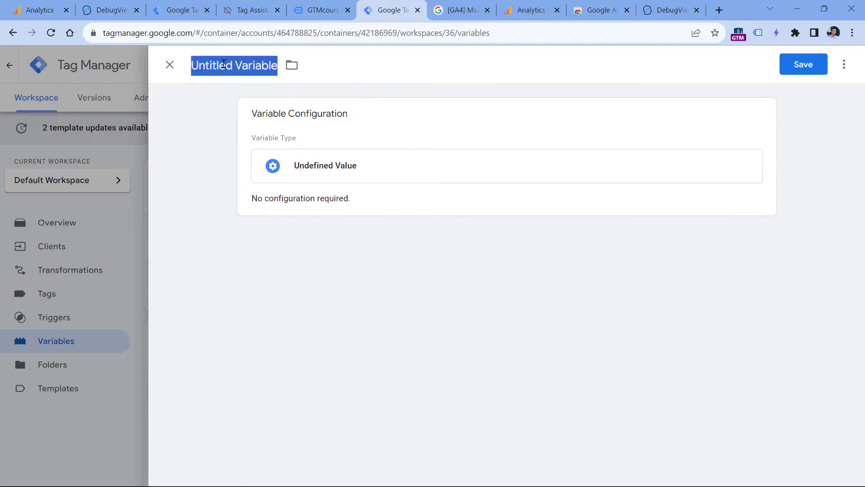
pyautogui.write('Undefined')
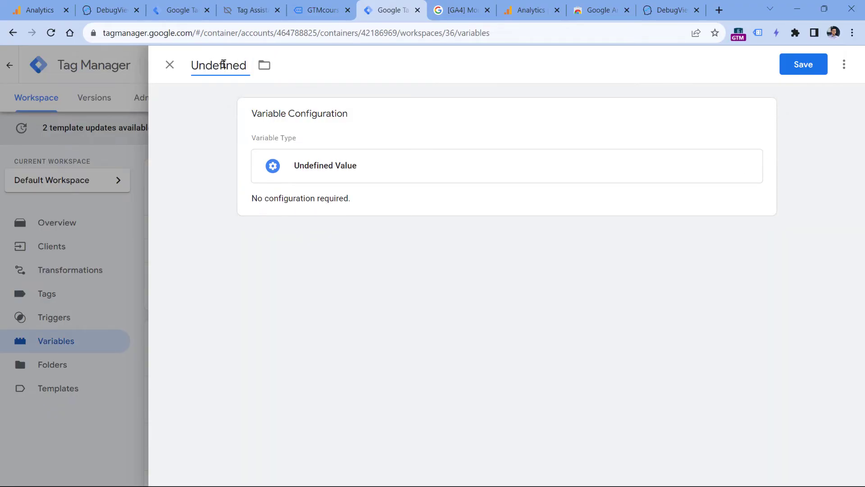
pyautogui.click(170, 66)
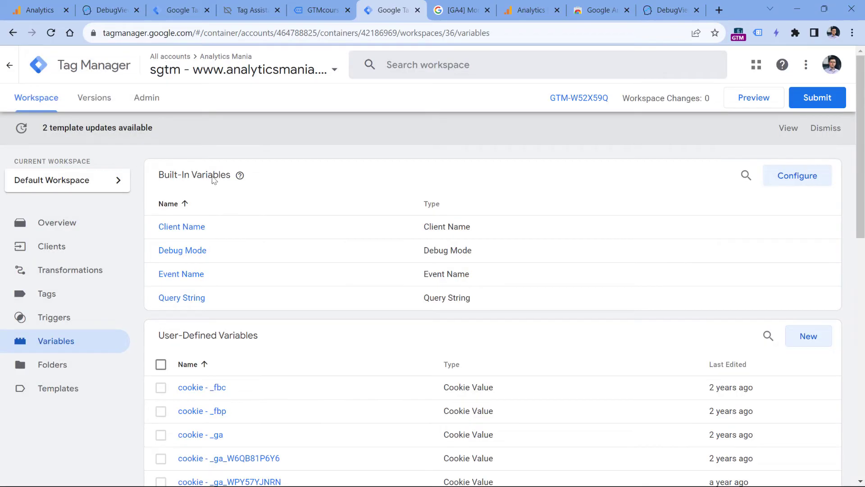
# Check the Debug Mode option in the server container's built-in variable configuration, and close it without changes.
pyautogui.click(793, 176)
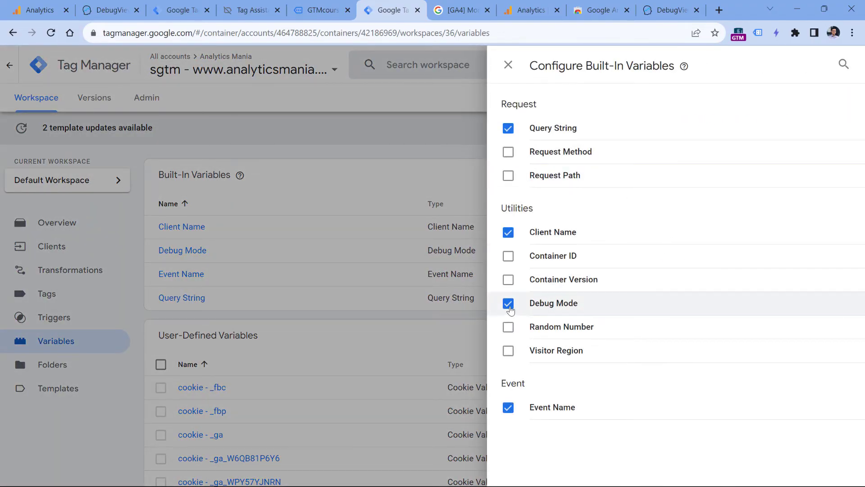
pyautogui.click(508, 65)
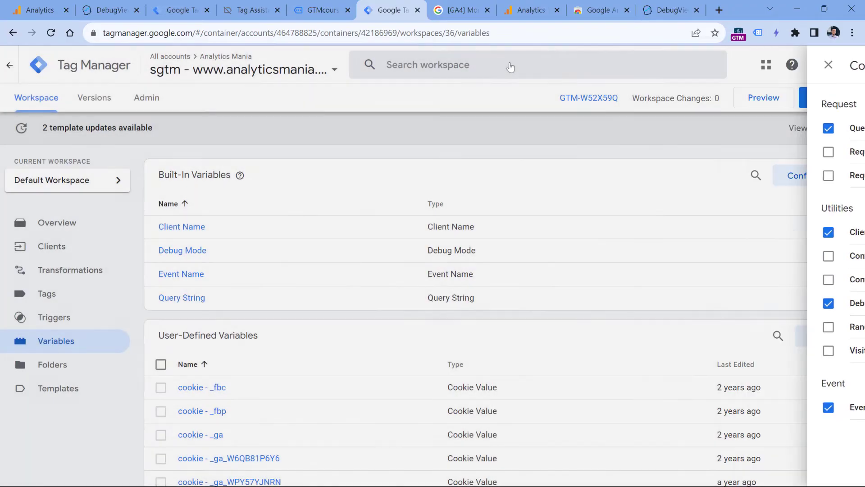
# Start a new user-defined Lookup Table variable with {{Debug Mode}} as its input variable.
pyautogui.scroll(-3, 238, 269)
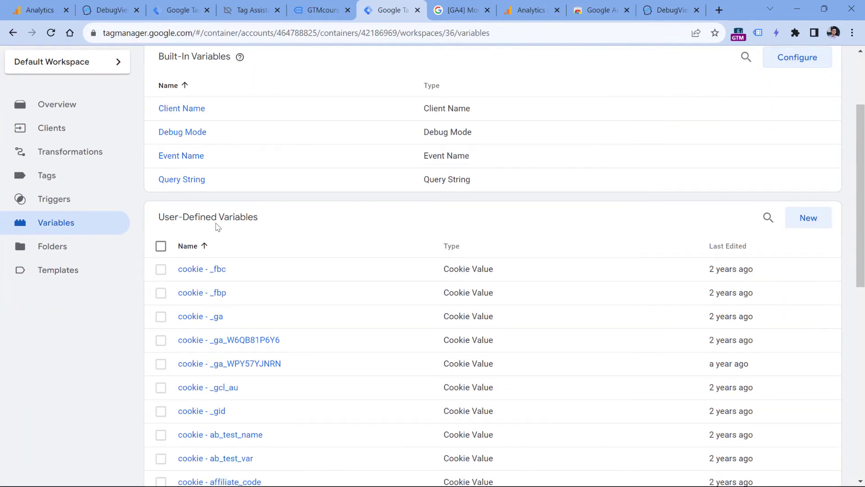
pyautogui.click(808, 222)
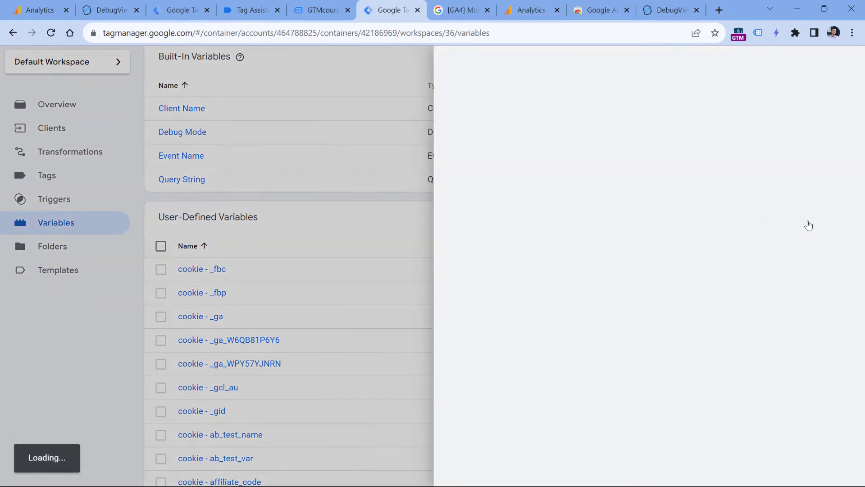
pyautogui.click(303, 176)
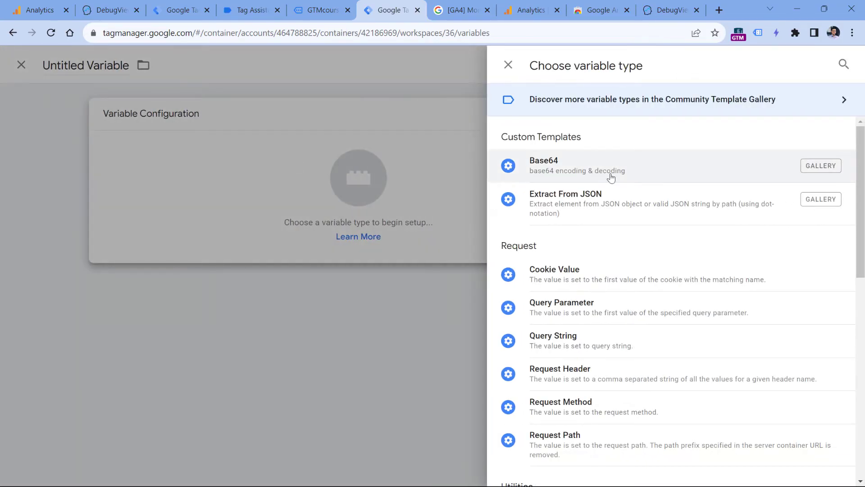
pyautogui.scroll(-8, 611, 177)
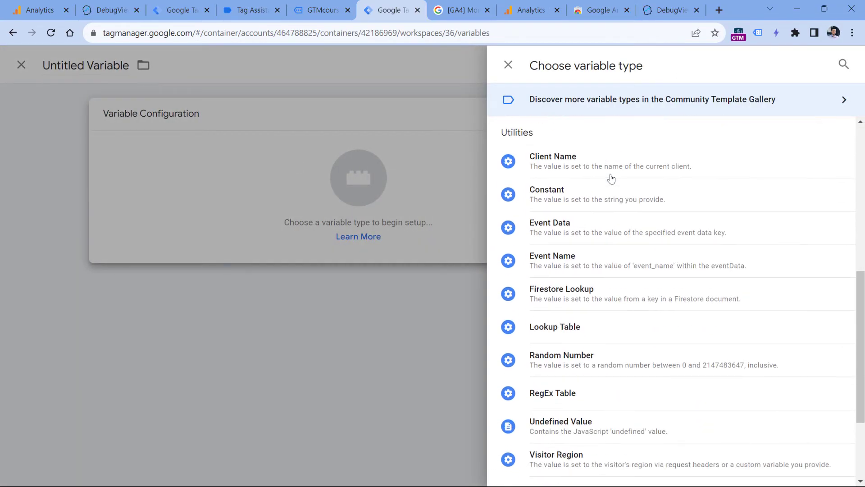
pyautogui.scroll(-1, 586, 226)
pyautogui.click(562, 269)
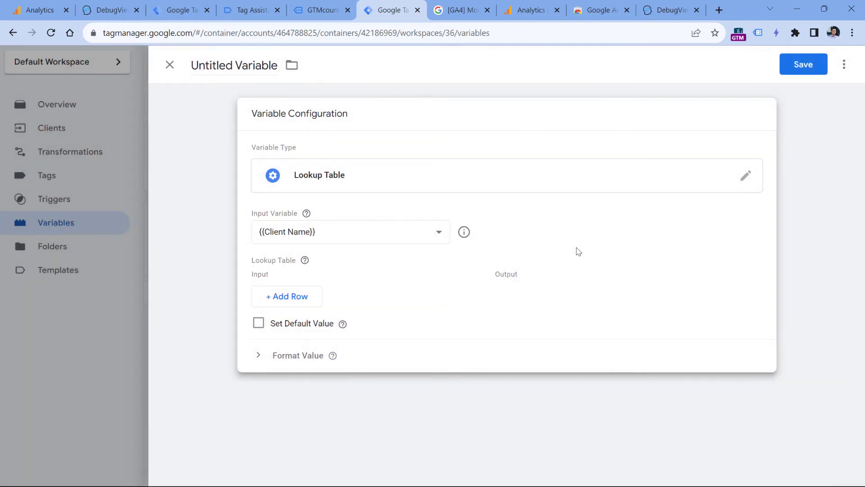
pyautogui.click(342, 238)
pyautogui.scroll(-4, 343, 252)
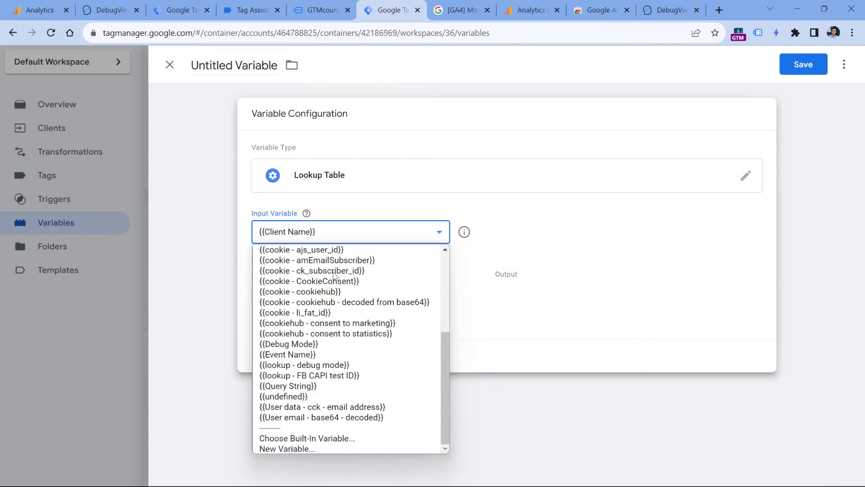
pyautogui.click(318, 348)
# Add two rows to the lookup table and map the input true to the output true in the first row.
pyautogui.click(284, 297)
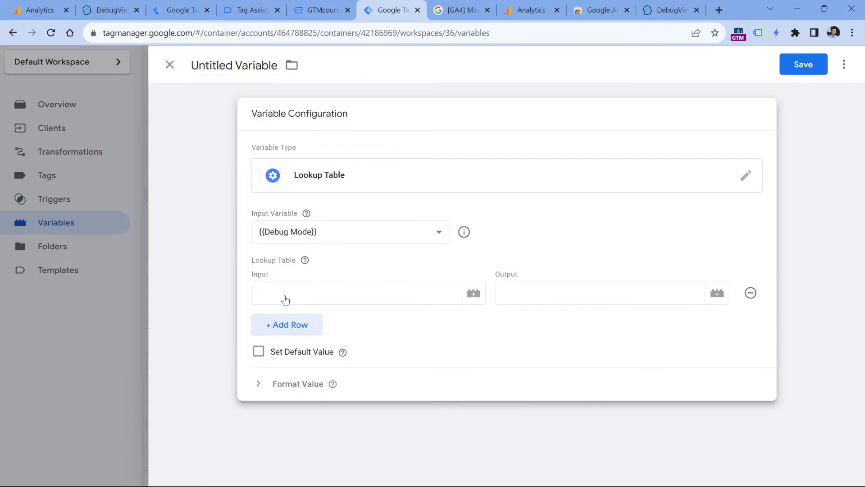
pyautogui.click(298, 326)
pyautogui.click(303, 298)
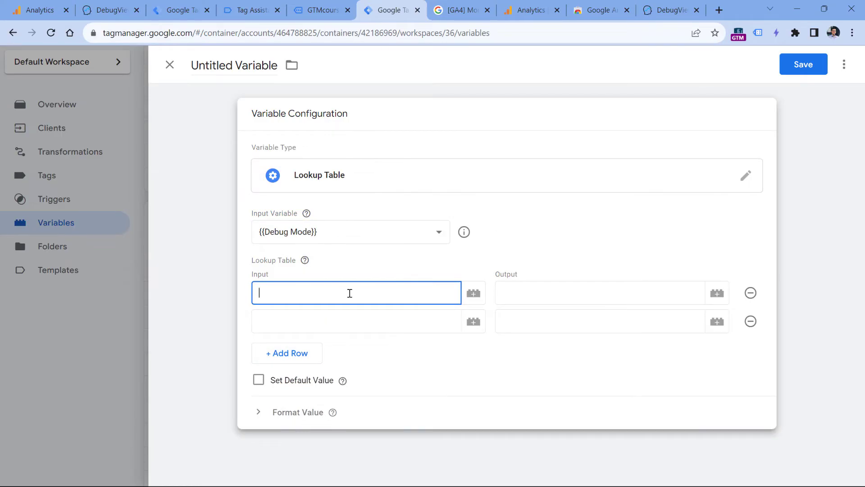
pyautogui.write('true')
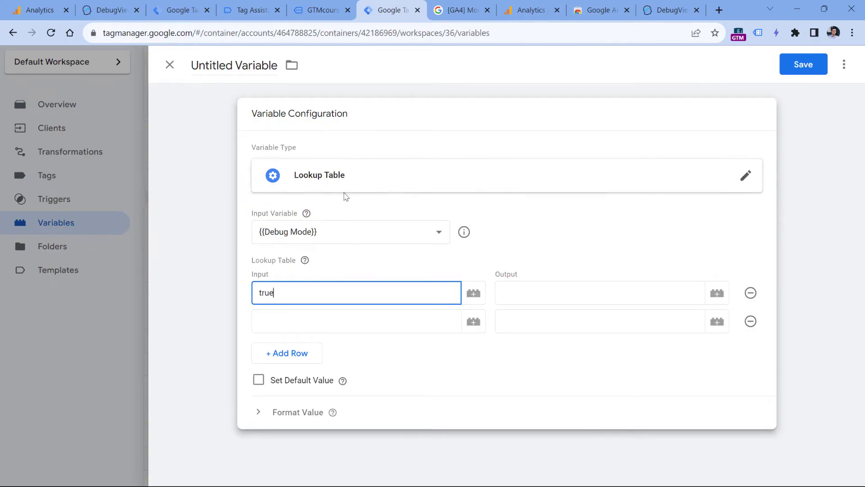
pyautogui.click(539, 291)
pyautogui.write('true')
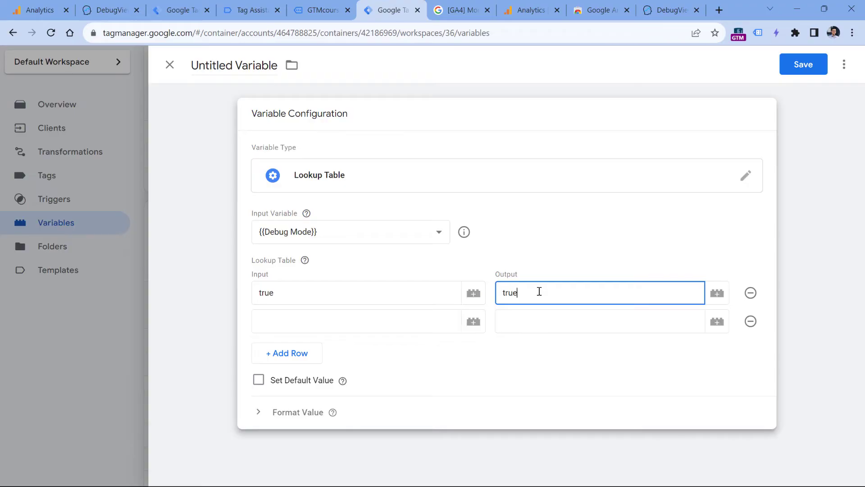
# Map the input false to the output variable {{undefined}} in the lookup table's second row.
pyautogui.click(352, 322)
pyautogui.write('false')
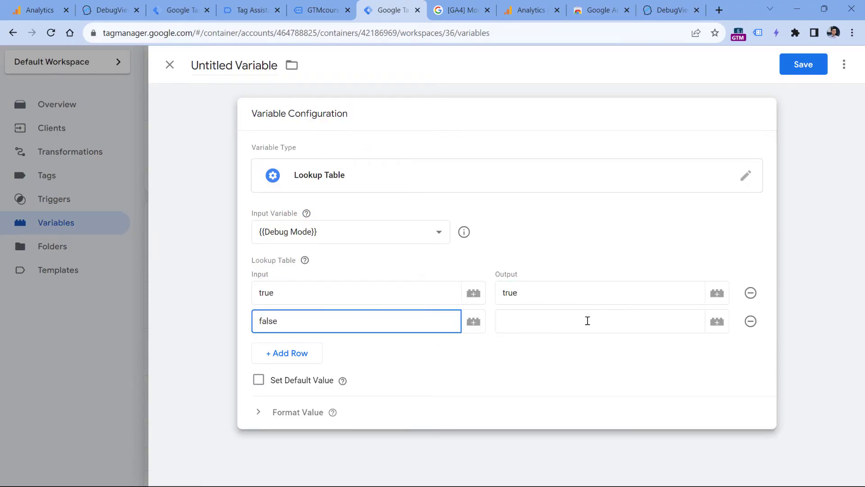
pyautogui.click(588, 321)
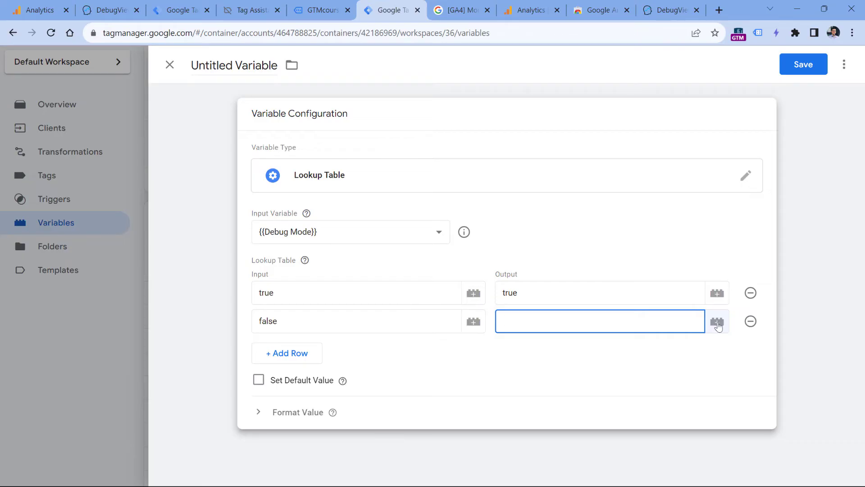
pyautogui.write('false')
pyautogui.click(719, 327)
pyautogui.write('unde')
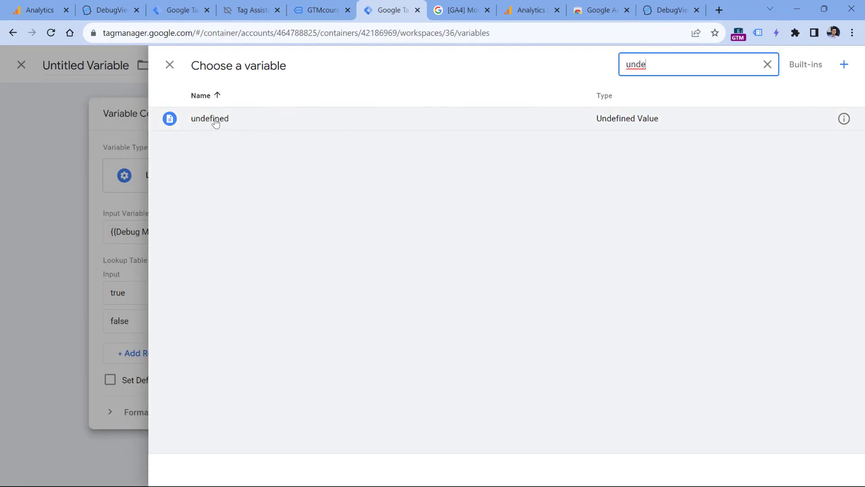
pyautogui.click(215, 121)
# Name the lookup table variable Lookup - debugmode, and close it discarding the unsaved changes.
pyautogui.click(235, 68)
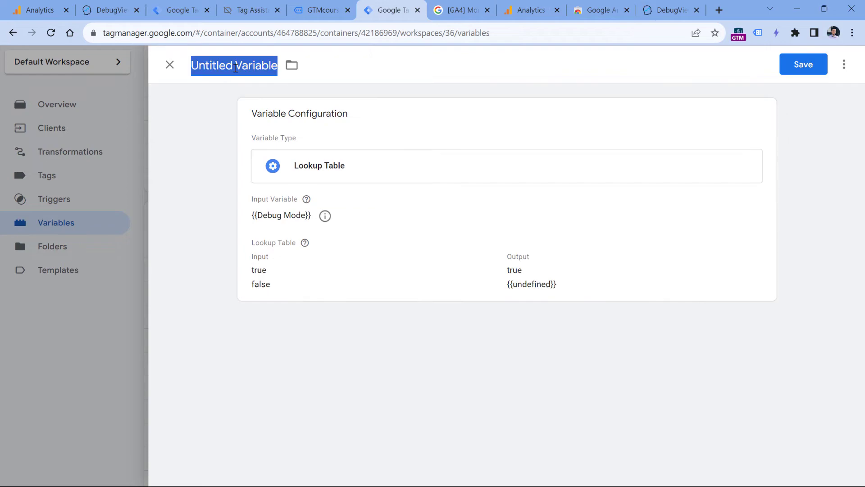
pyautogui.write('Look')
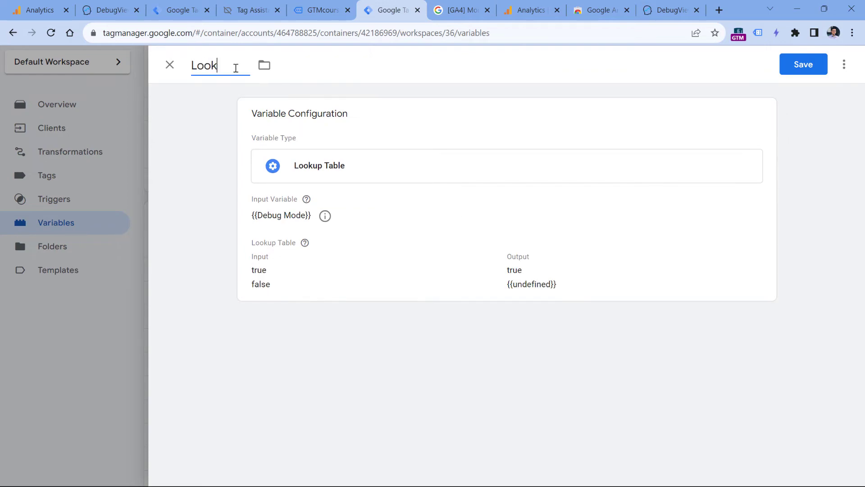
pyautogui.write('up - debugview')
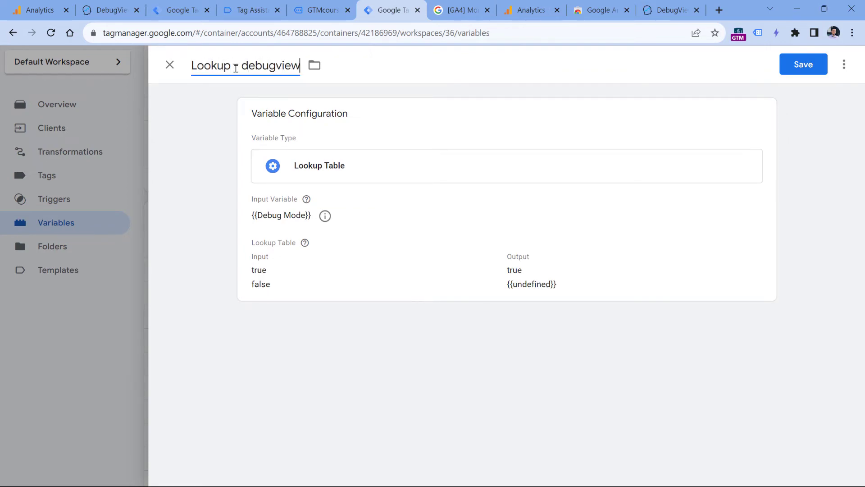
pyautogui.press('BackSpace')
pyautogui.press('BackSpace')
pyautogui.press('BackSpace')
pyautogui.press('BackSpace')
pyautogui.write('mode')
pyautogui.click(170, 64)
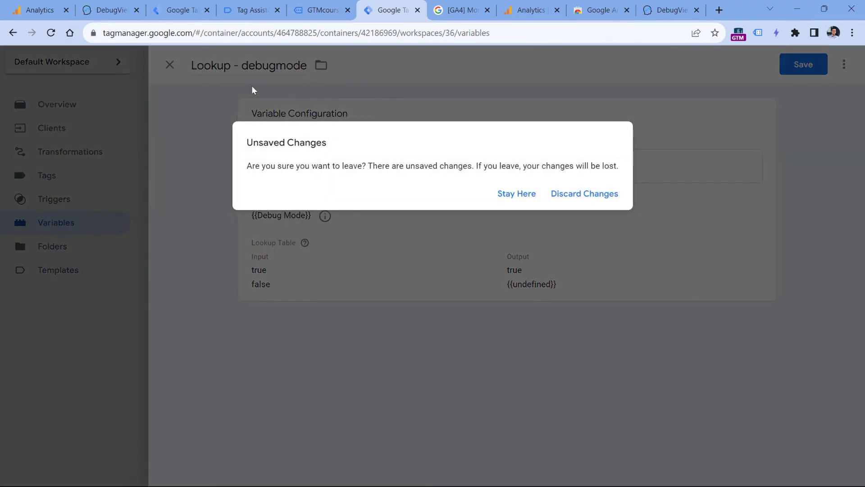
pyautogui.click(598, 199)
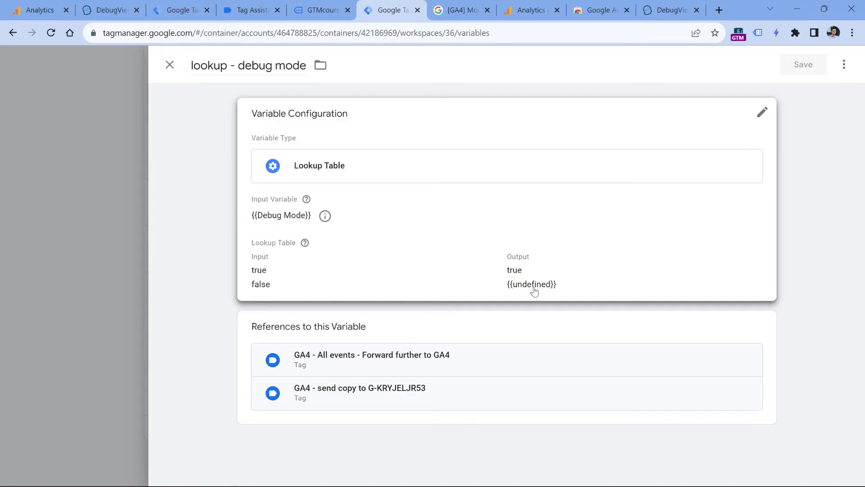
# Close the existing lookup - debug mode variable, and expand the event parameters of the GA4 - All events - Forward further to GA4 tag.
pyautogui.click(169, 65)
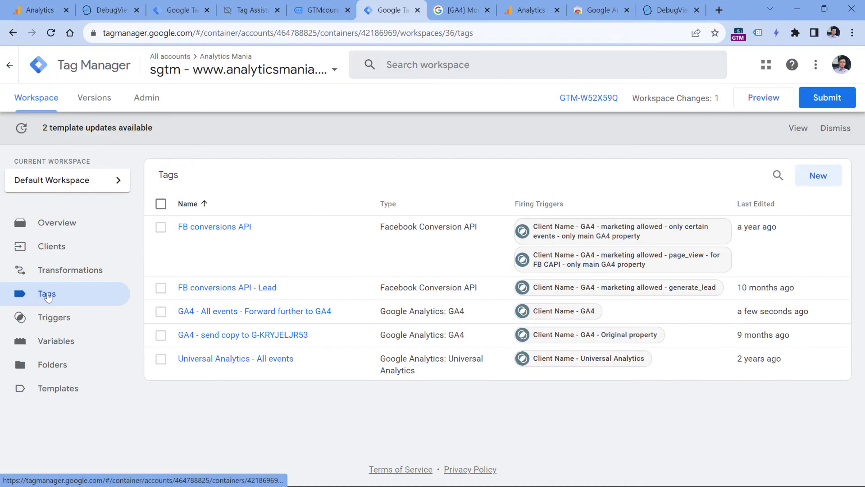
pyautogui.click(255, 312)
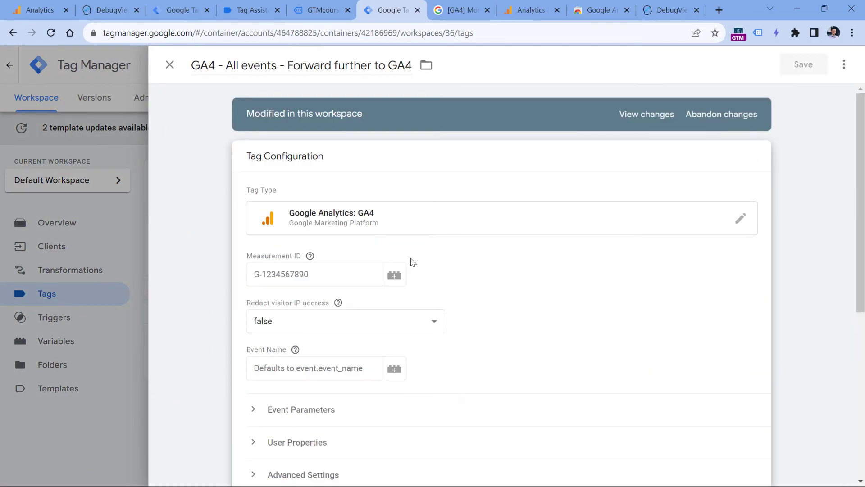
pyautogui.click(272, 414)
pyautogui.scroll(-5, 289, 384)
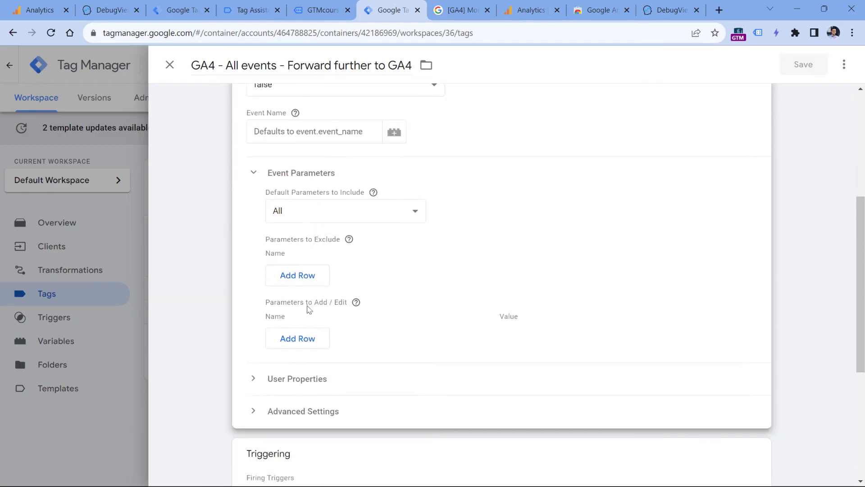
# Add the event parameter debug_mode with the value {{lookup - debug mode}} to the tag's parameters to add or edit.
pyautogui.click(297, 344)
pyautogui.write('debug_mode')
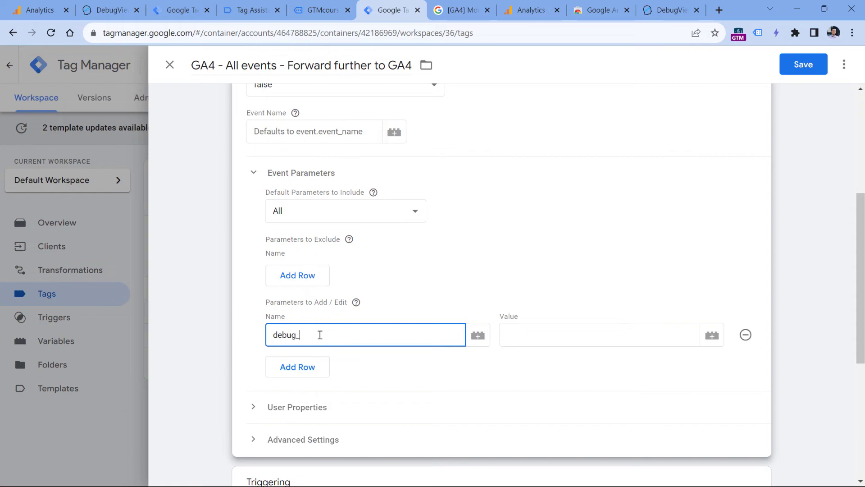
pyautogui.click(546, 338)
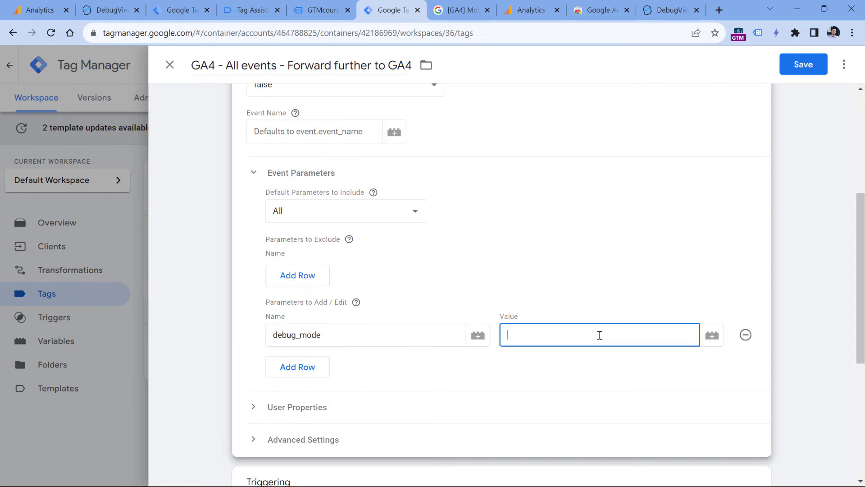
pyautogui.write('{{lo')
pyautogui.click(564, 269)
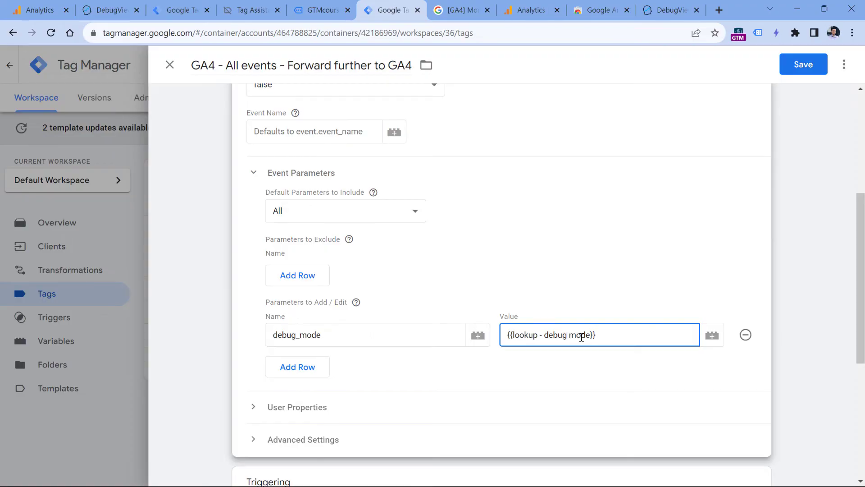
pyautogui.moveTo(600, 334); pyautogui.dragTo(499, 342)
pyautogui.moveTo(331, 337); pyautogui.dragTo(271, 335)
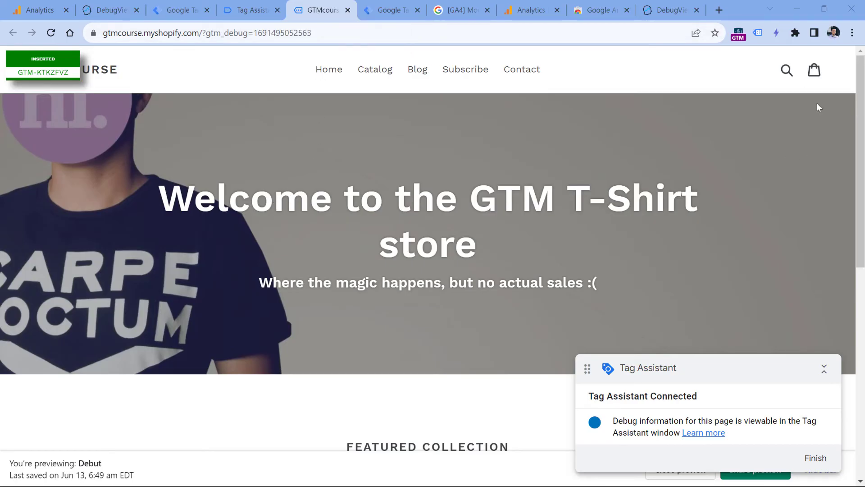
# Open the browser's developer tools on the GTM T-Shirt store page being previewed.
pyautogui.click(852, 33)
pyautogui.moveTo(735, 231)
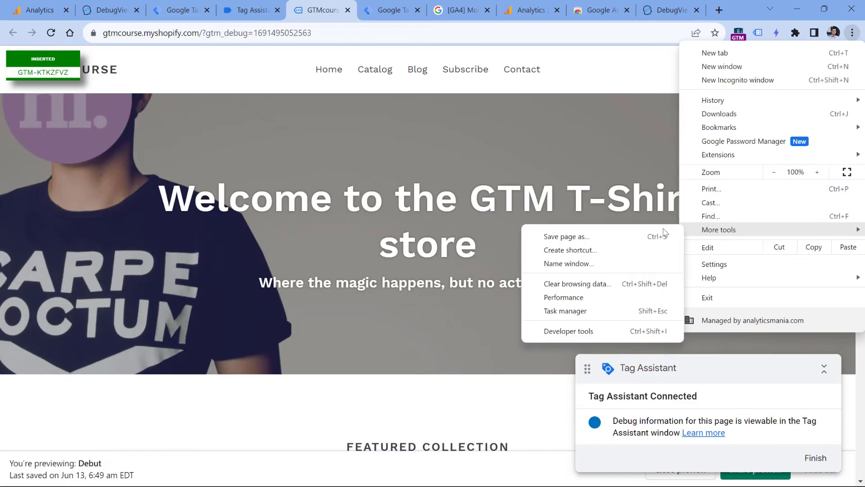
pyautogui.click(585, 333)
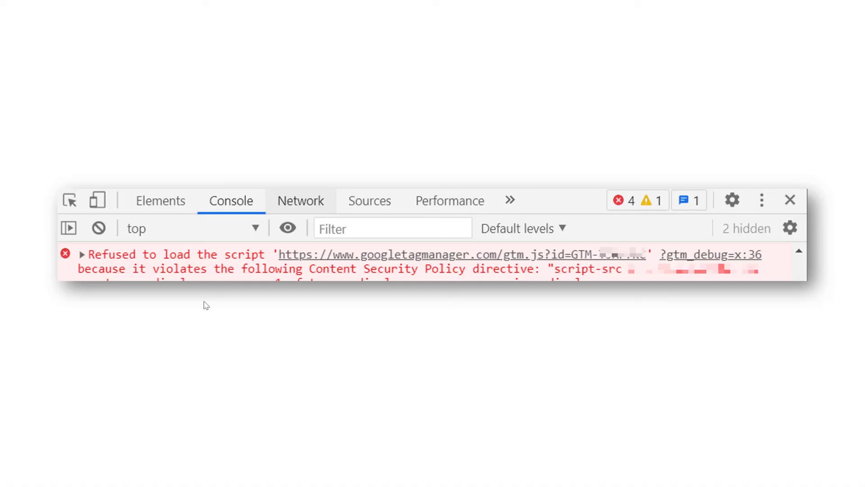
# Switch to the Tag Manager Content Security Policy guide and examine the directives required for the Google Analytics 4 tag.
pyautogui.hotkey('alt', 'Tab')
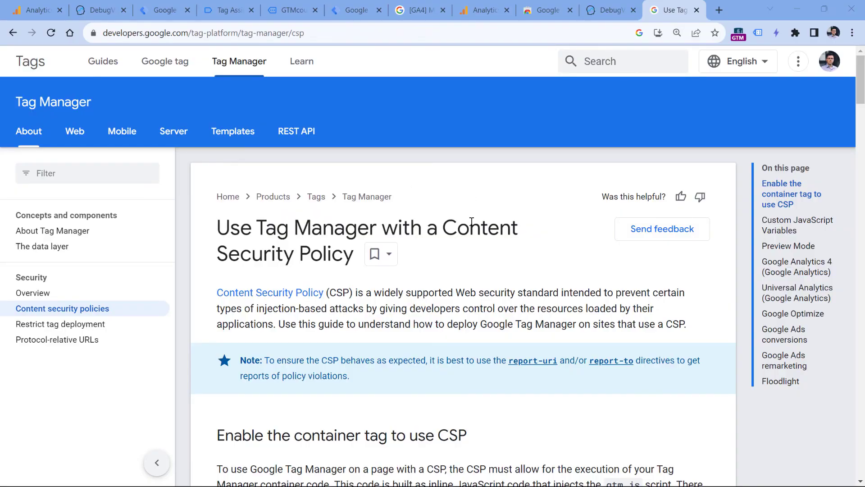
pyautogui.scroll(-15, 473, 228)
pyautogui.scroll(-20, 472, 227)
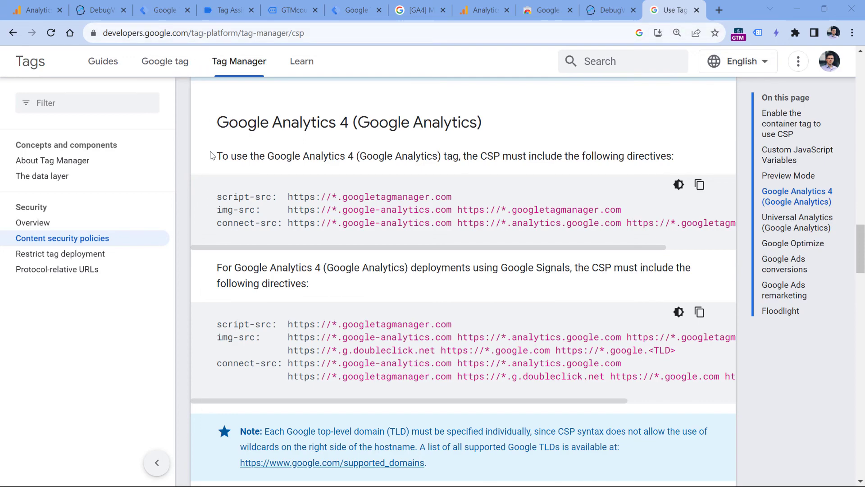
pyautogui.moveTo(217, 123); pyautogui.dragTo(349, 118)
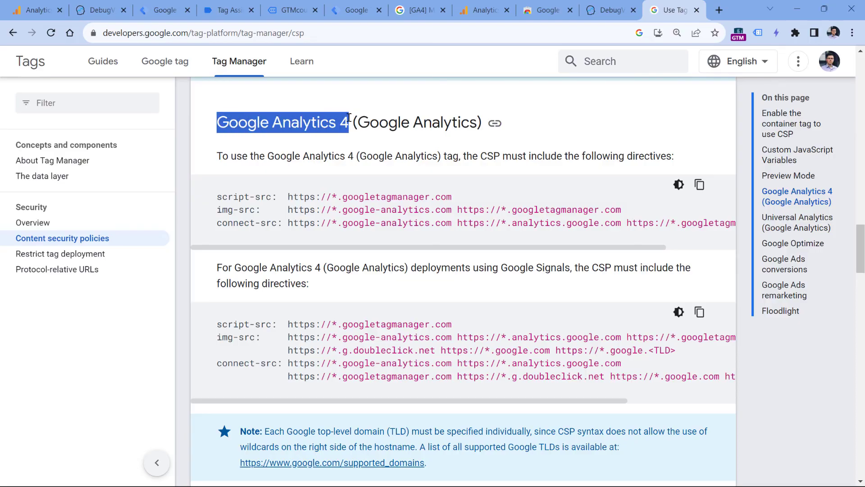
pyautogui.click(349, 118)
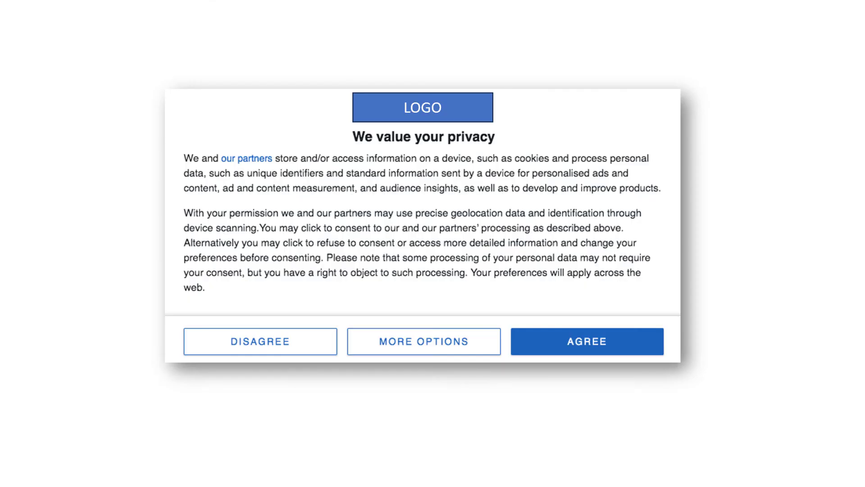